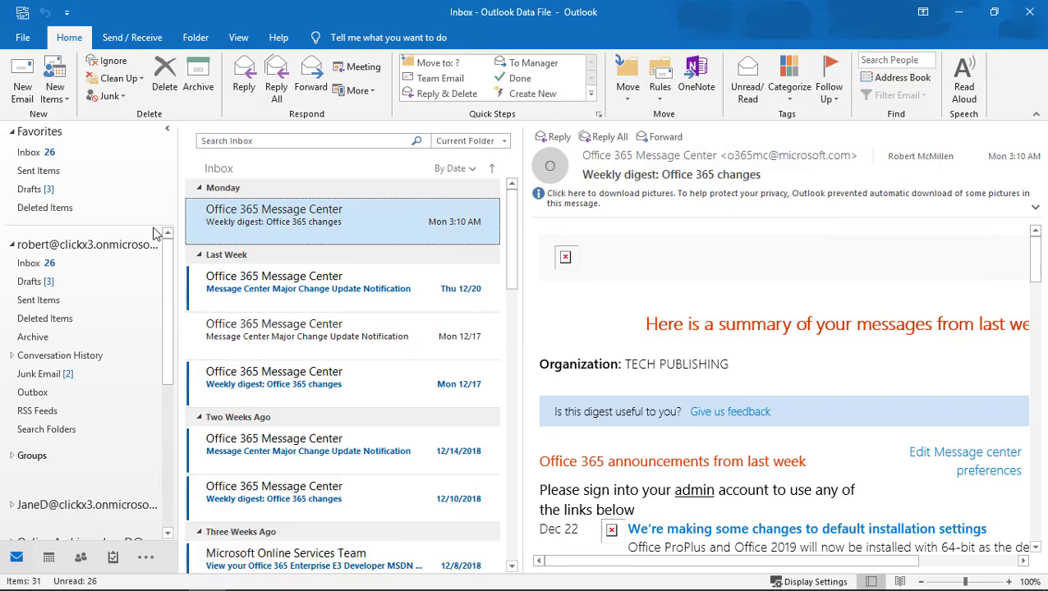
- Start an export to a file from the primary mailbox, with Outlook Data File (.pst) as the file type
click(67, 267)
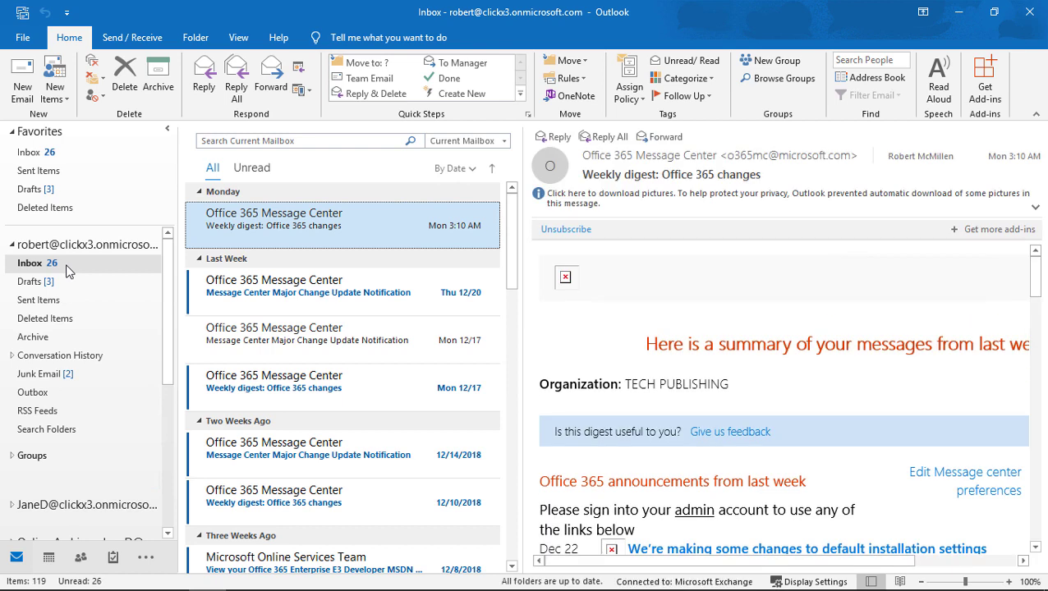
click(26, 38)
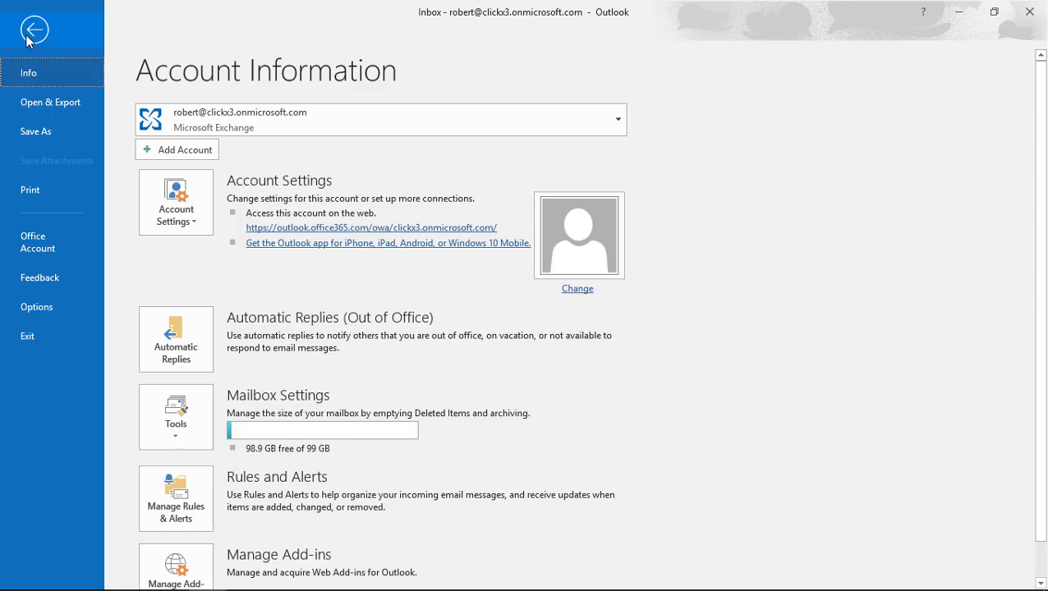
click(49, 110)
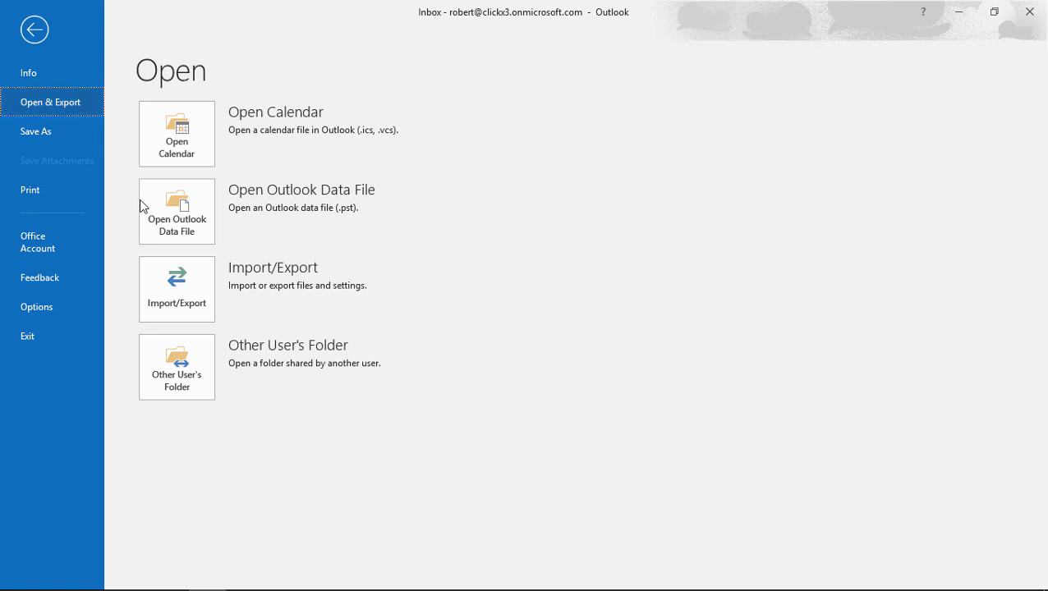
click(167, 273)
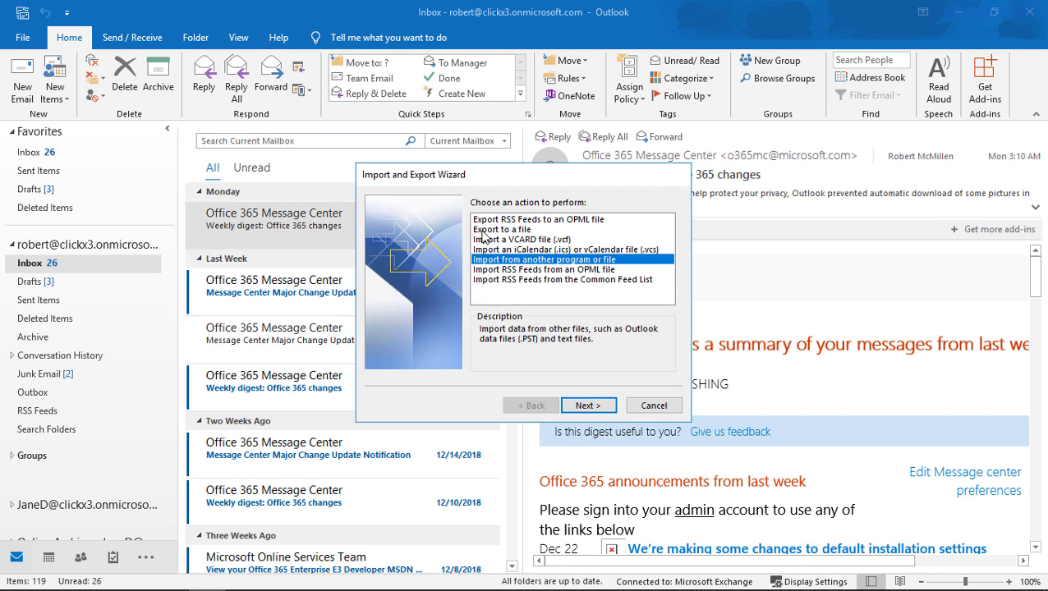
click(479, 230)
click(592, 407)
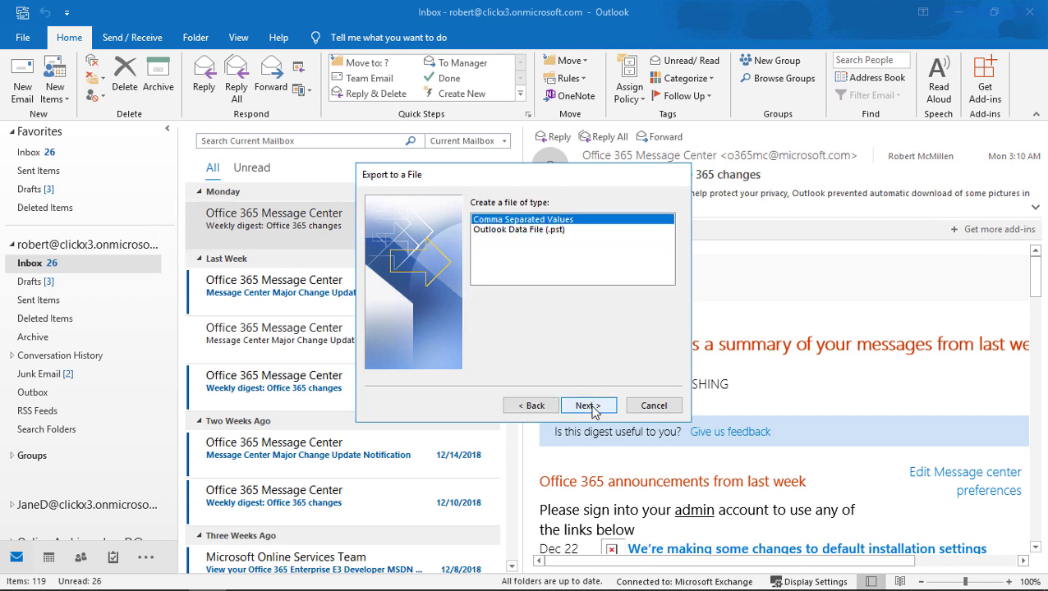
click(542, 231)
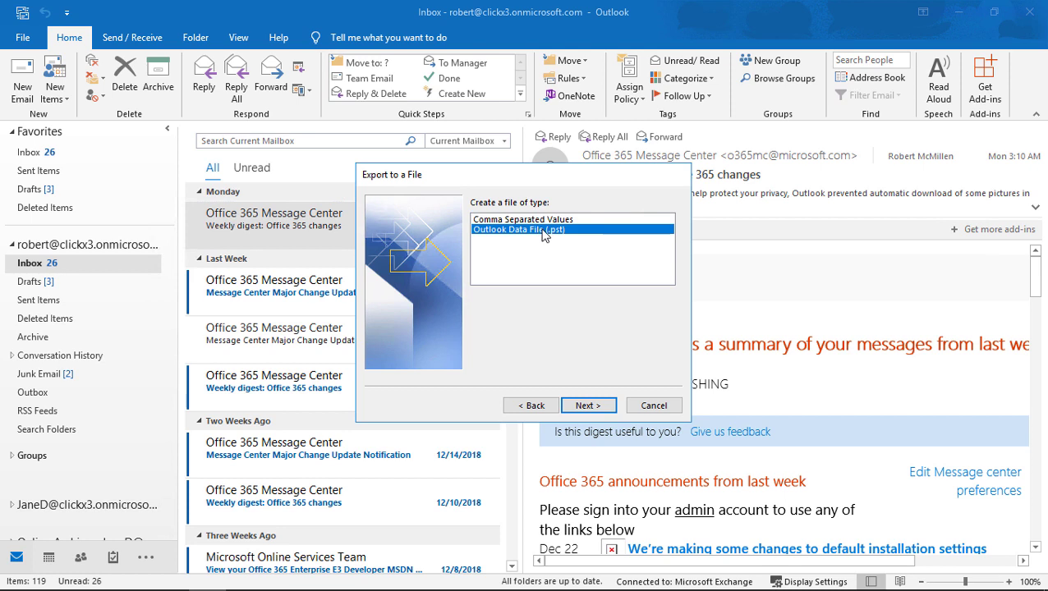
click(588, 406)
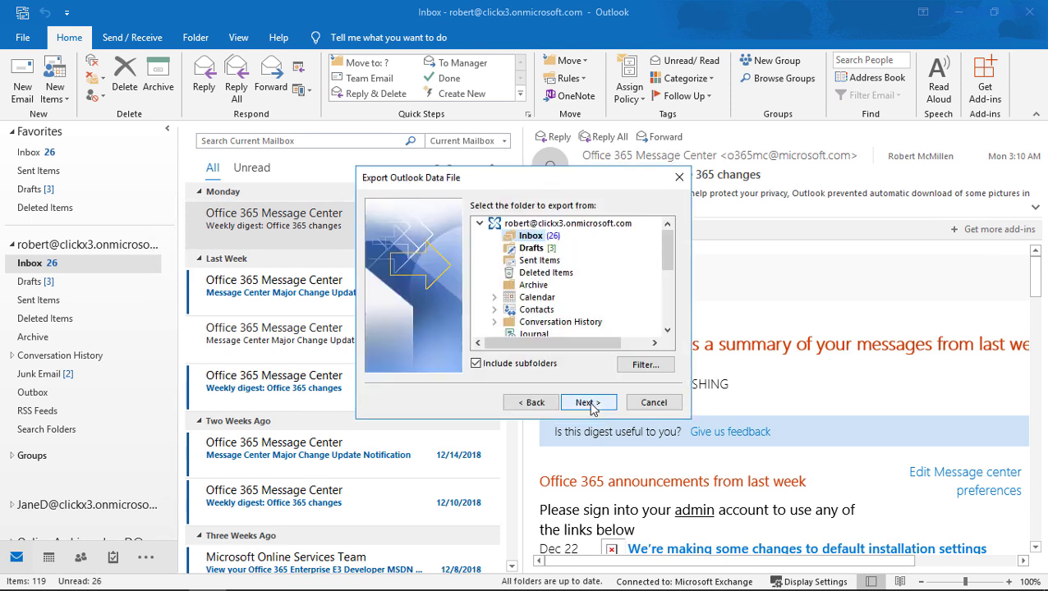
- Choose the primary mailbox's Calendar folder, including subfolders, as the folder to export from
click(529, 302)
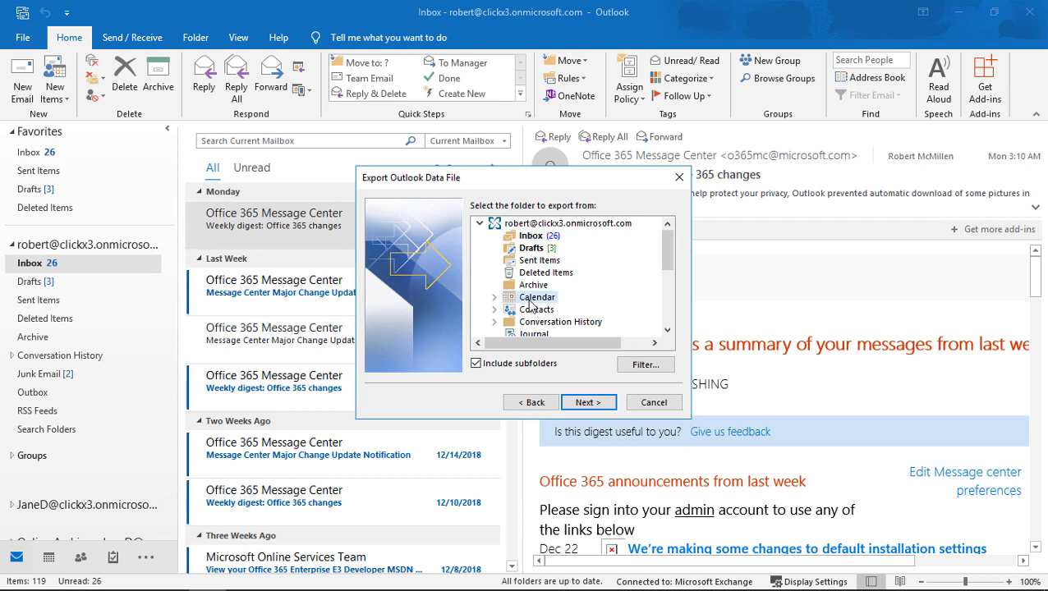
click(538, 225)
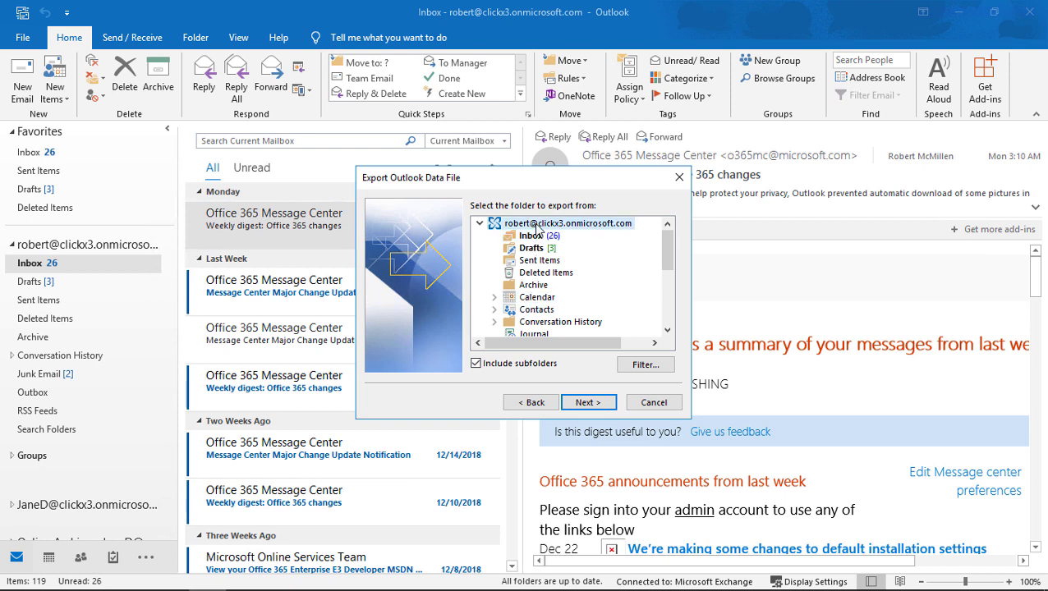
click(535, 298)
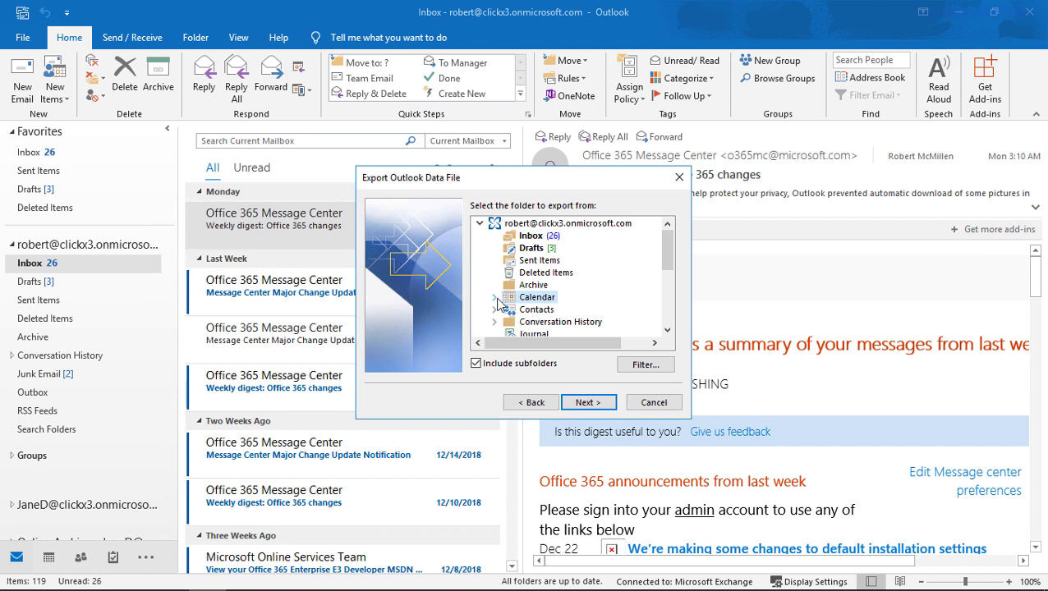
click(495, 298)
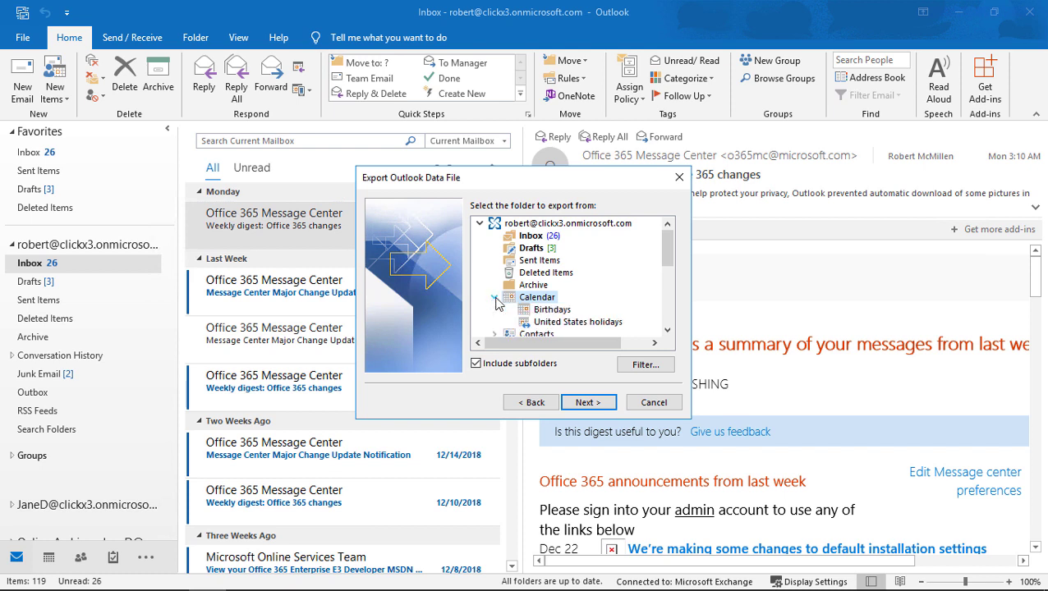
click(550, 310)
click(553, 324)
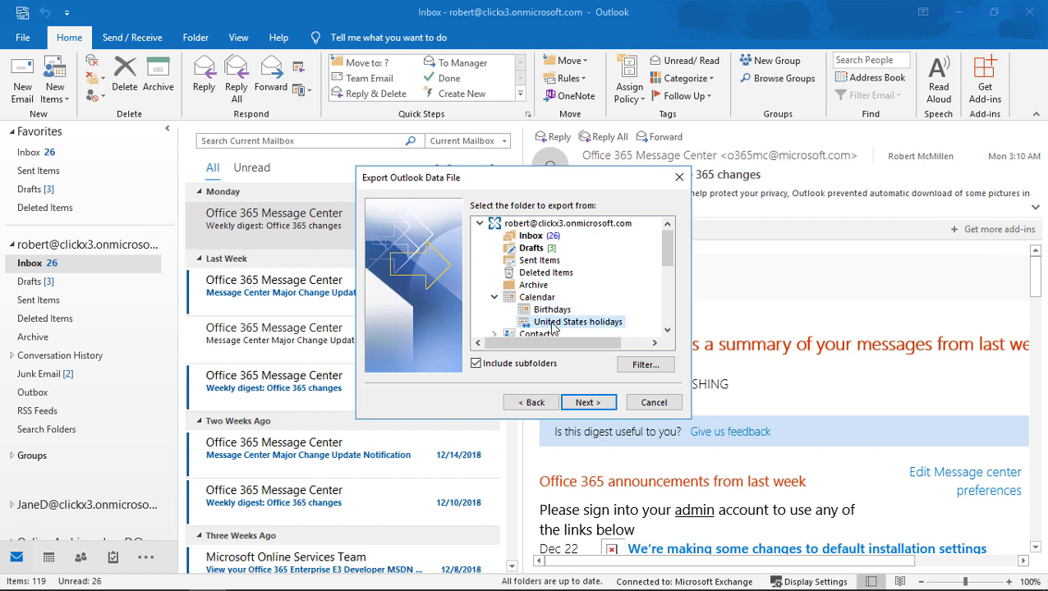
click(541, 301)
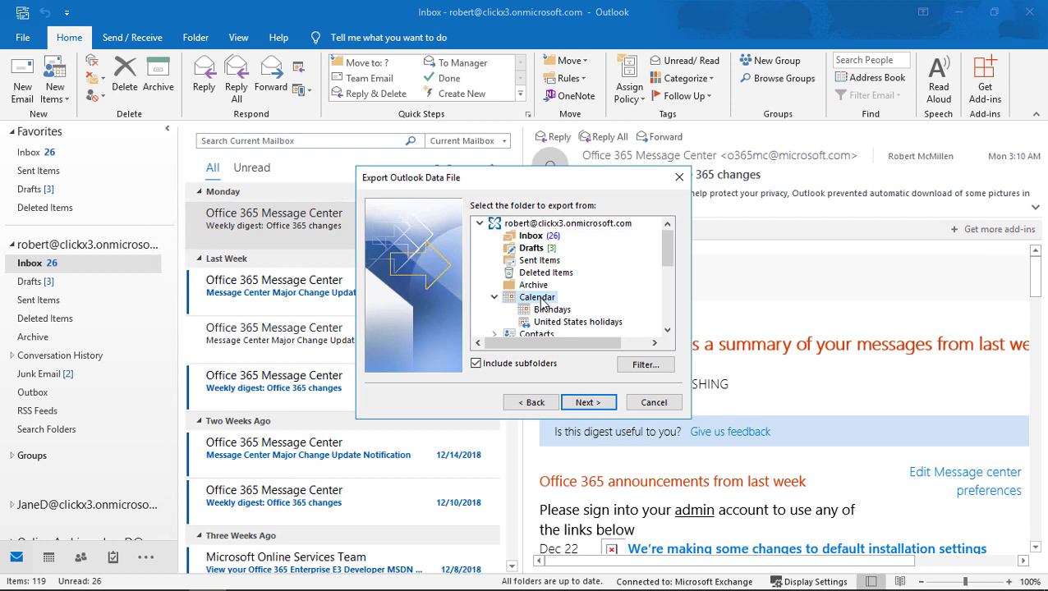
click(476, 367)
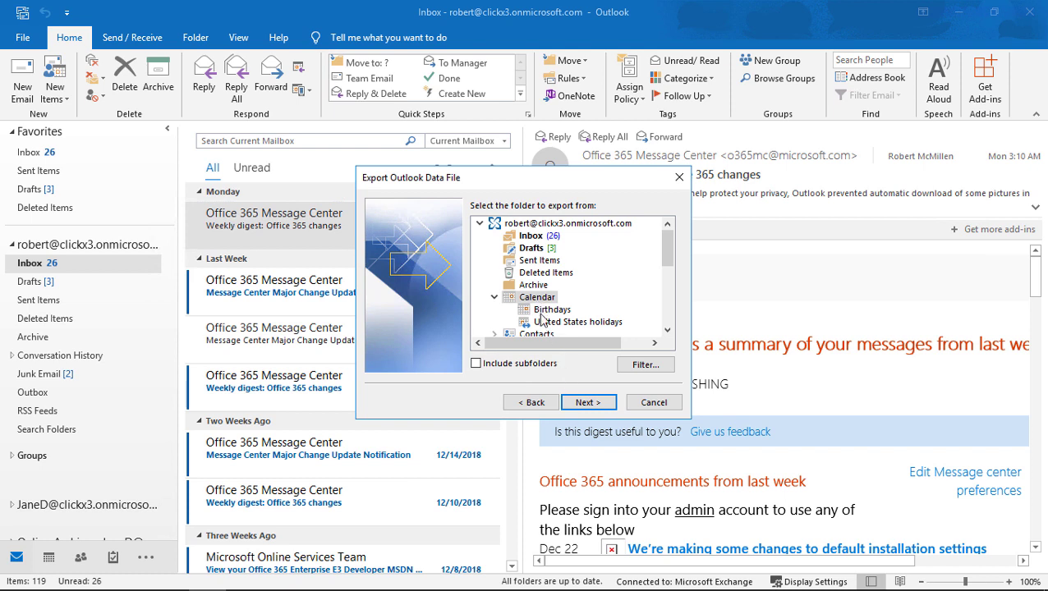
click(480, 367)
click(595, 409)
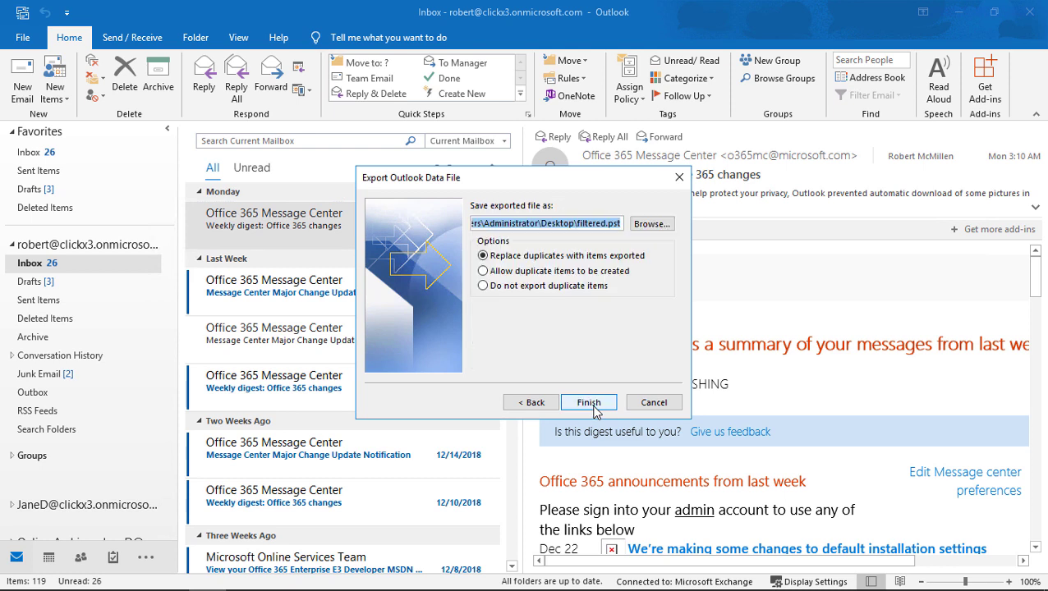
- Name the export file Calendar in the Desktop folder and complete the export without setting a password
click(646, 227)
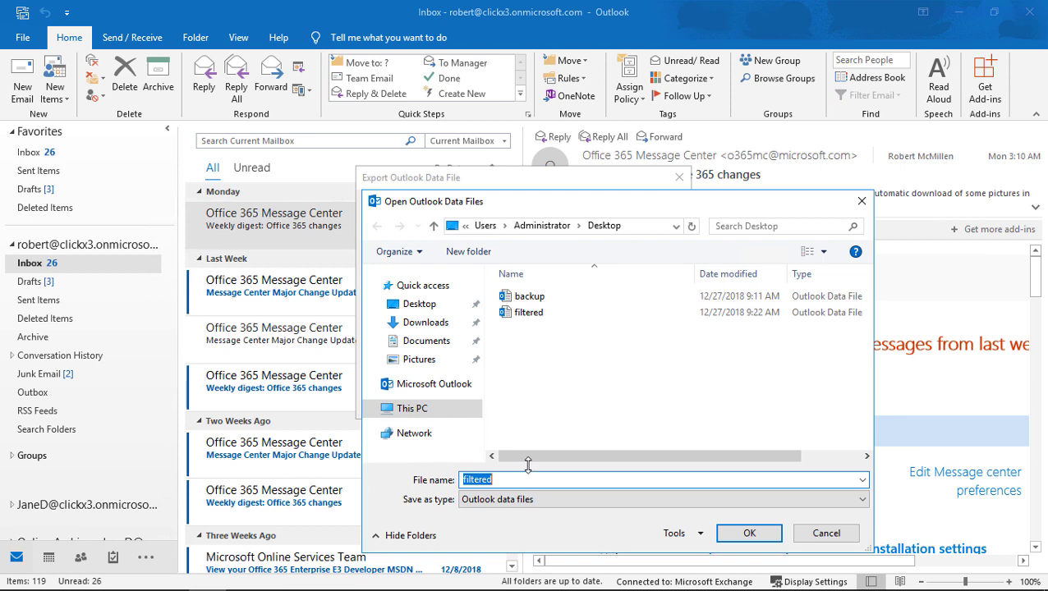
text(Calendar)
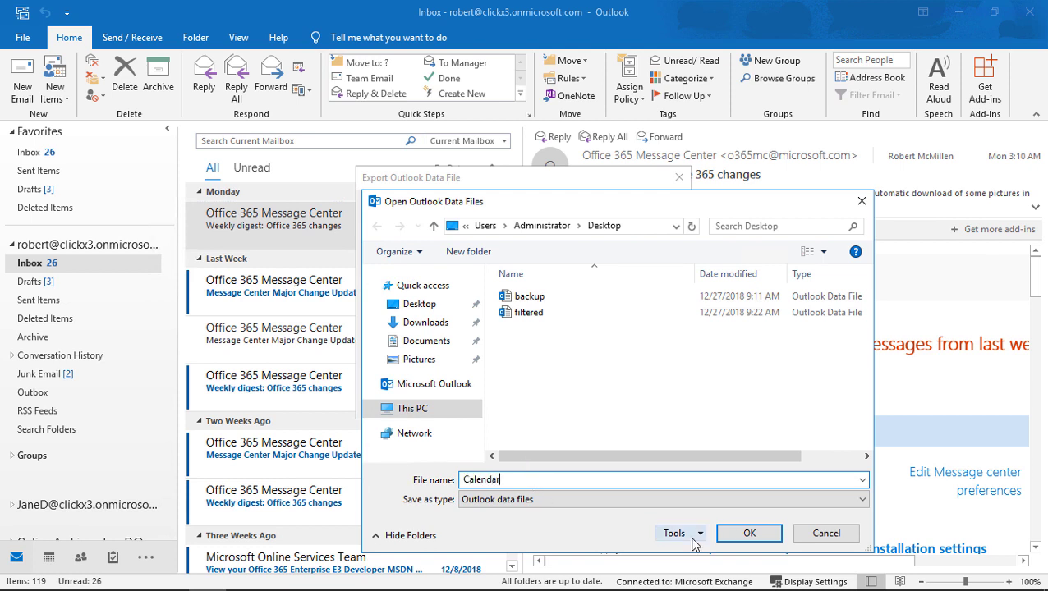
click(727, 536)
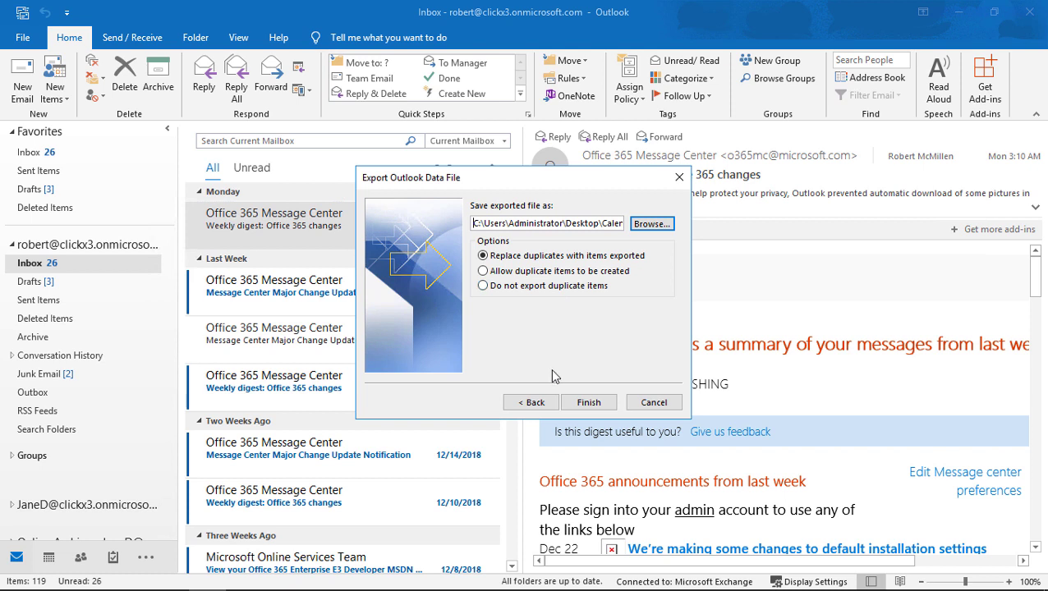
click(586, 400)
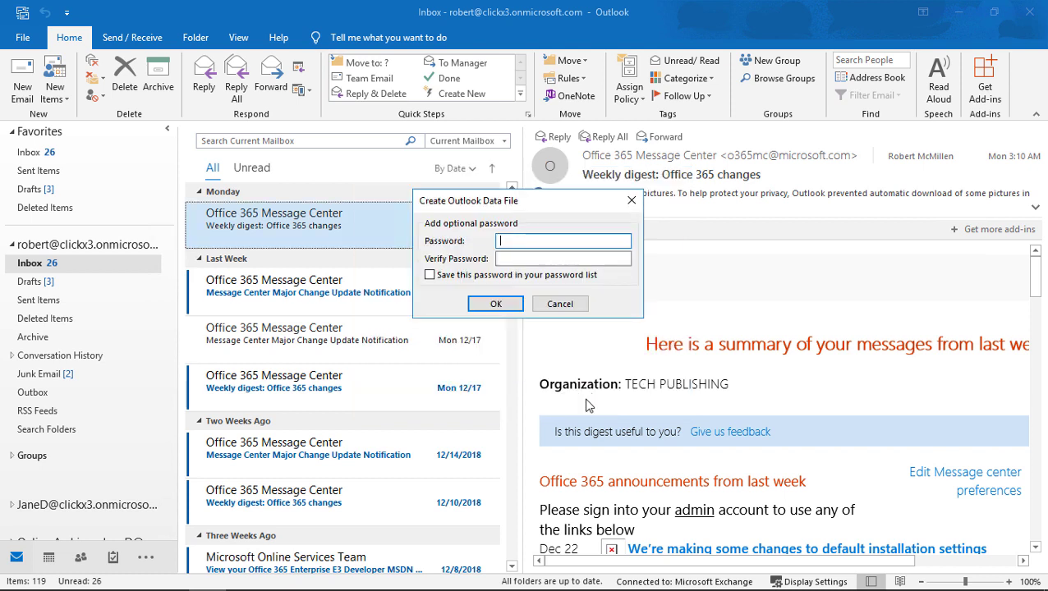
click(497, 305)
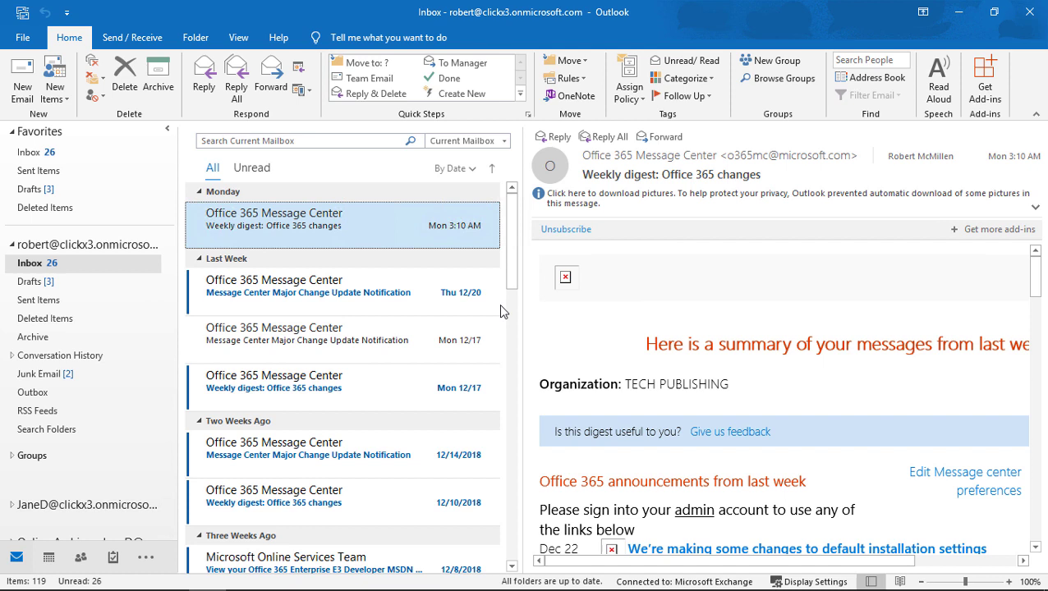
- Switch to the Windows desktop and examine the exported Calendar file's properties for its type, size and location
click(958, 11)
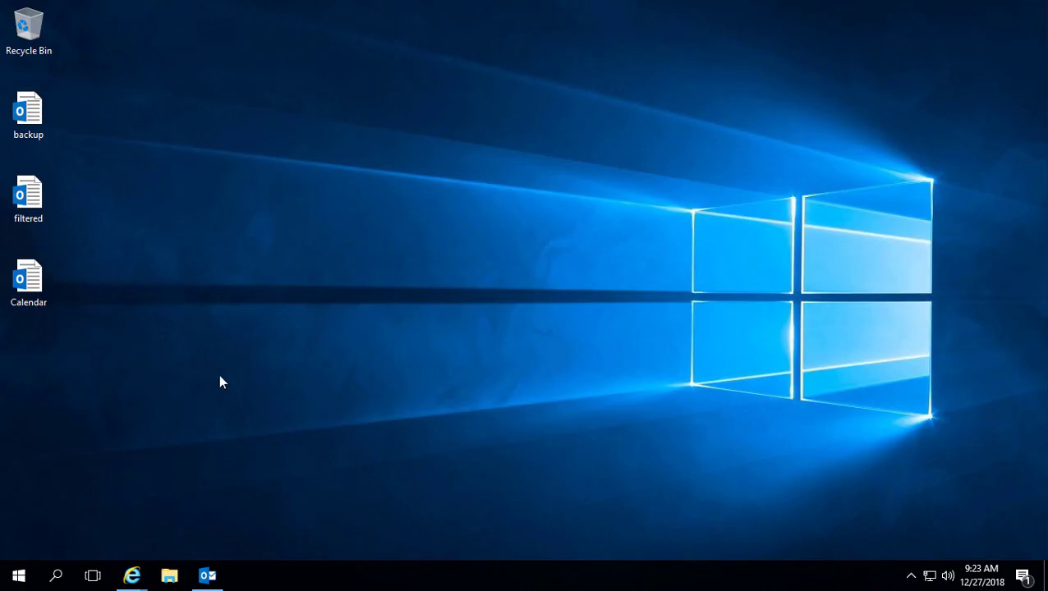
click(37, 275)
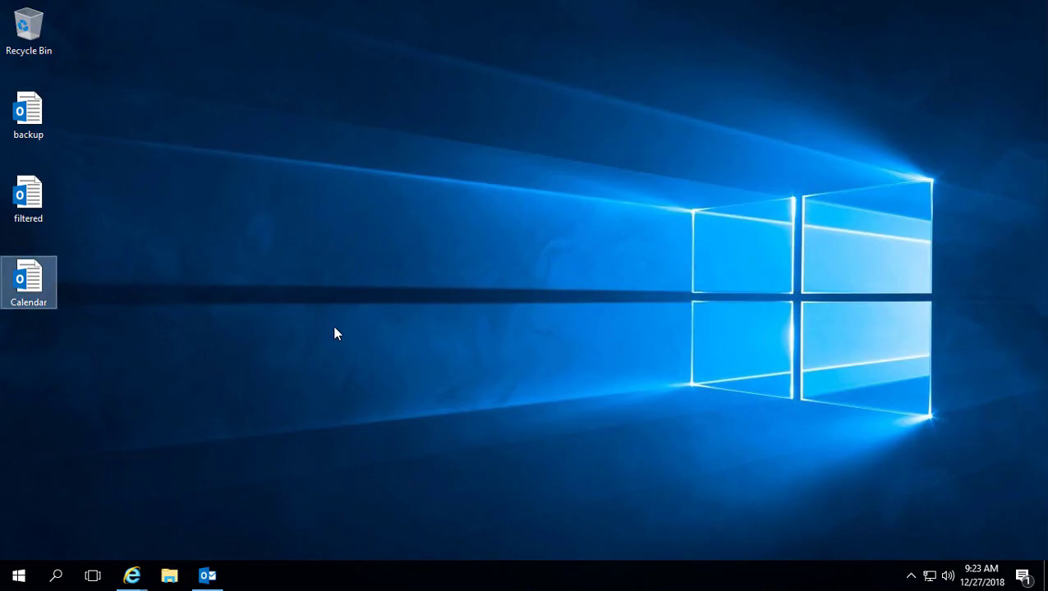
right_click(47, 284)
click(127, 505)
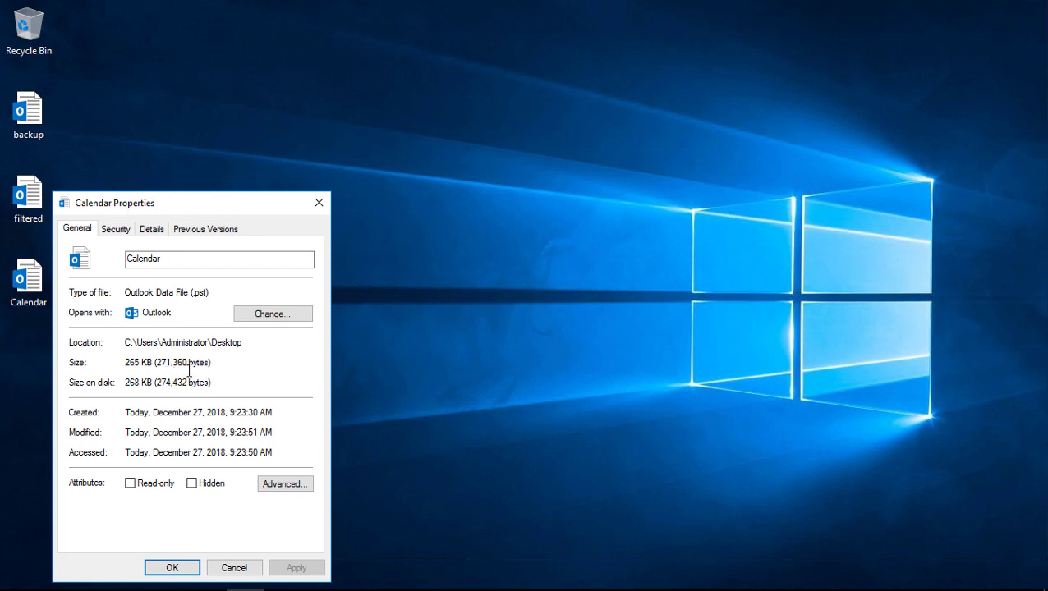
drag(237, 208, 306, 137)
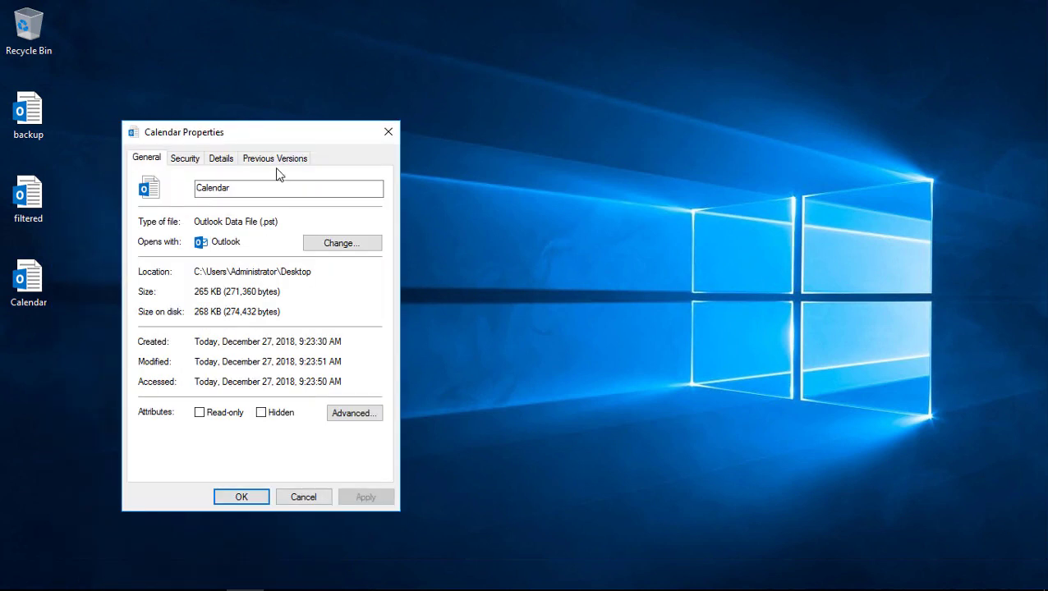
click(303, 497)
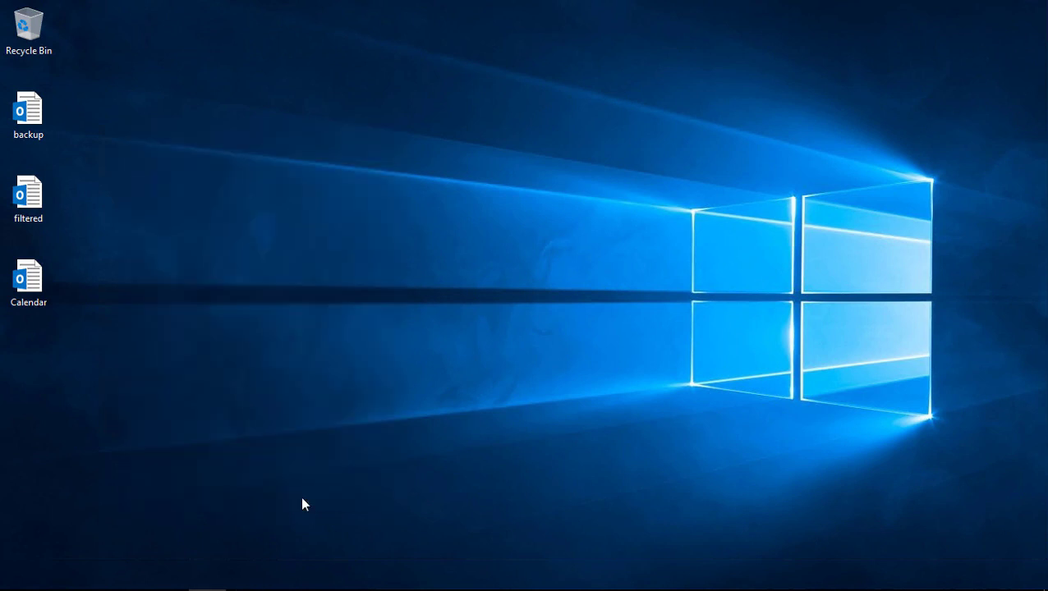
- Switch back to Outlook and open the Calendar Outlook data file from the Desktop folder
click(207, 577)
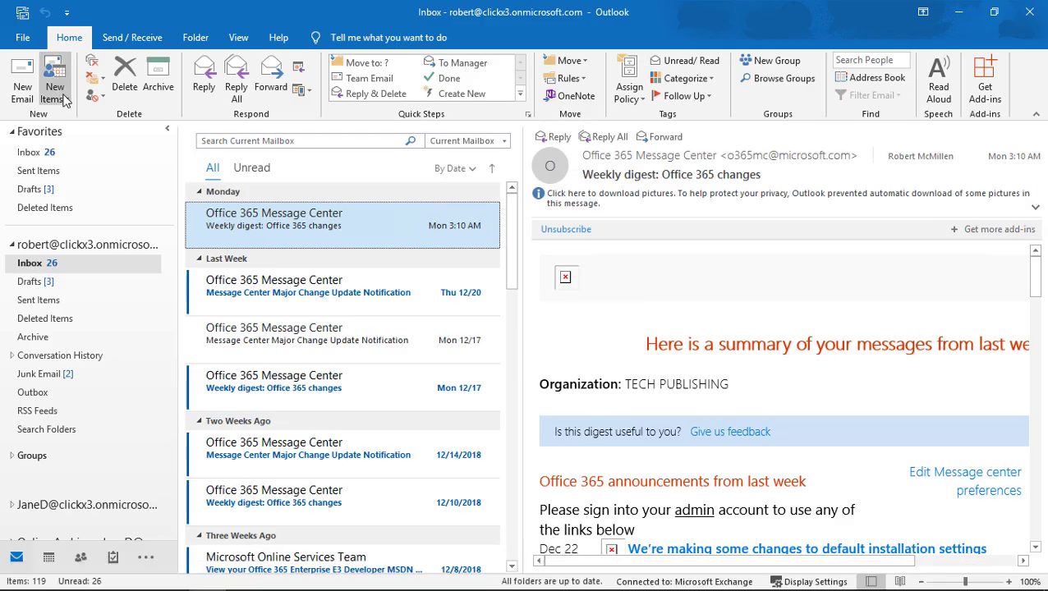
click(22, 41)
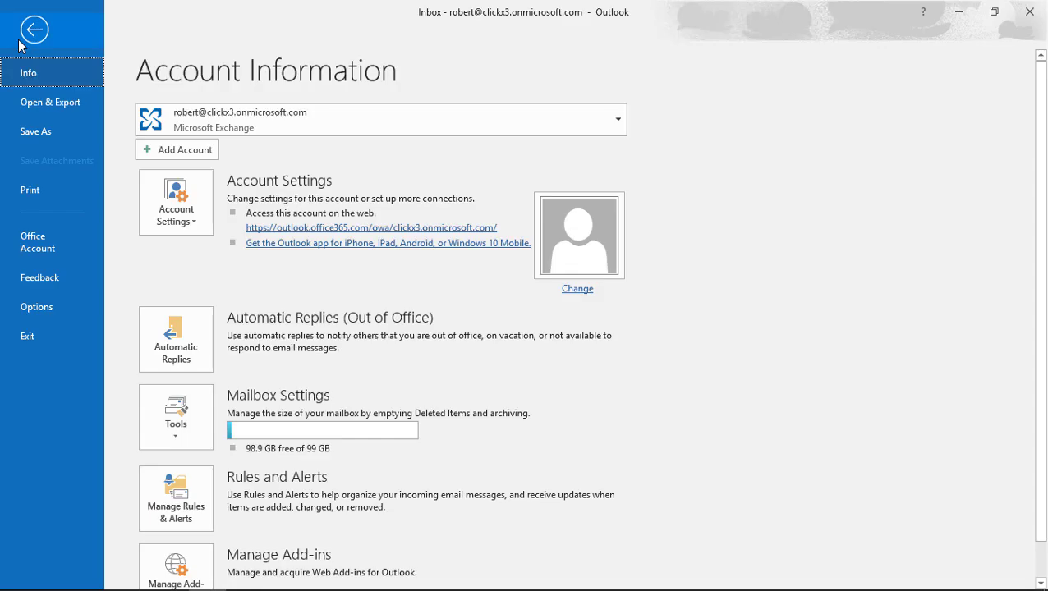
click(41, 104)
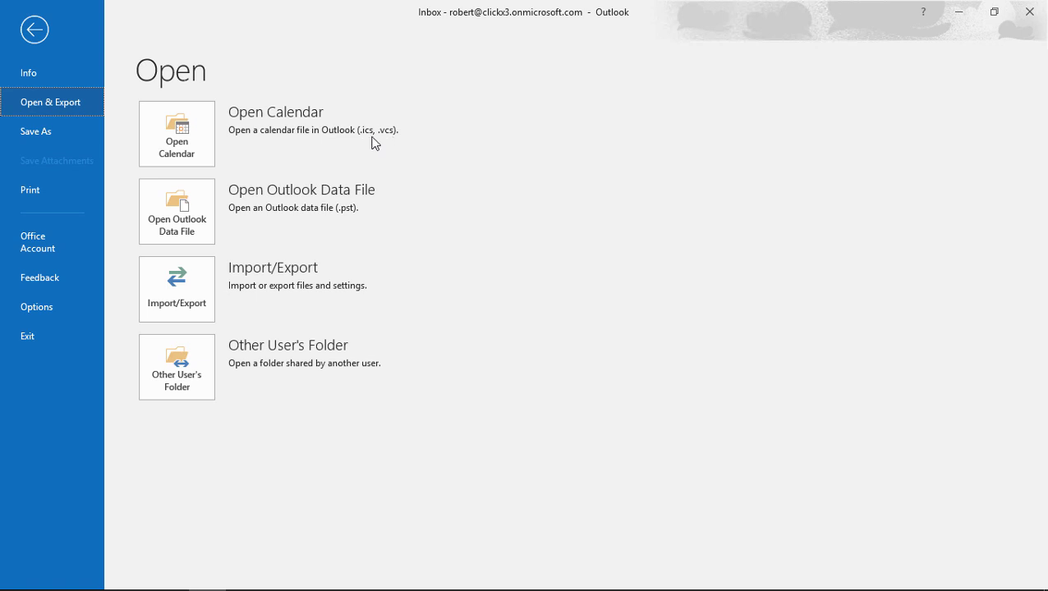
click(193, 203)
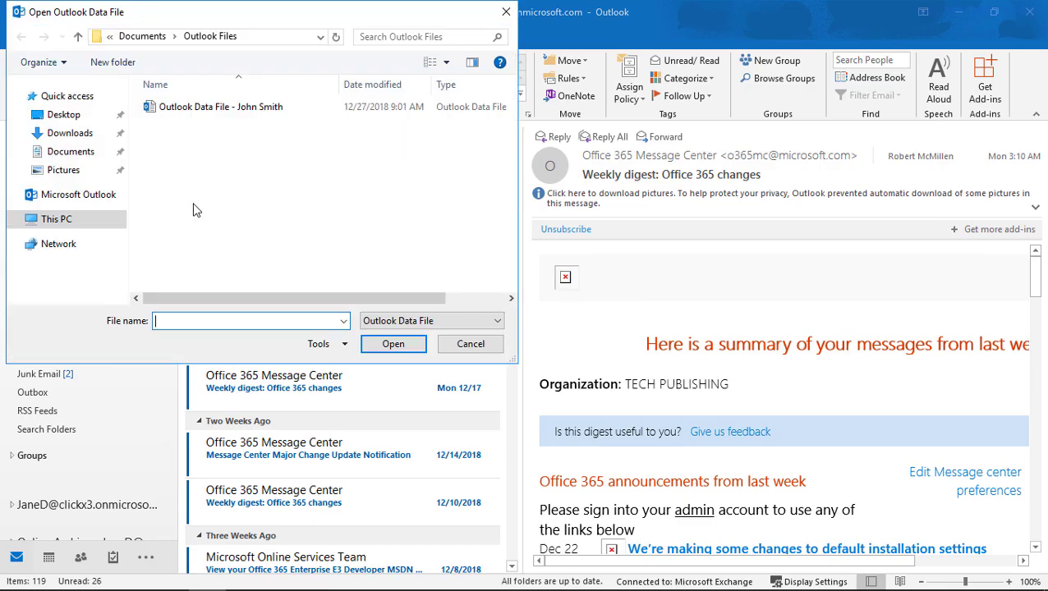
click(58, 115)
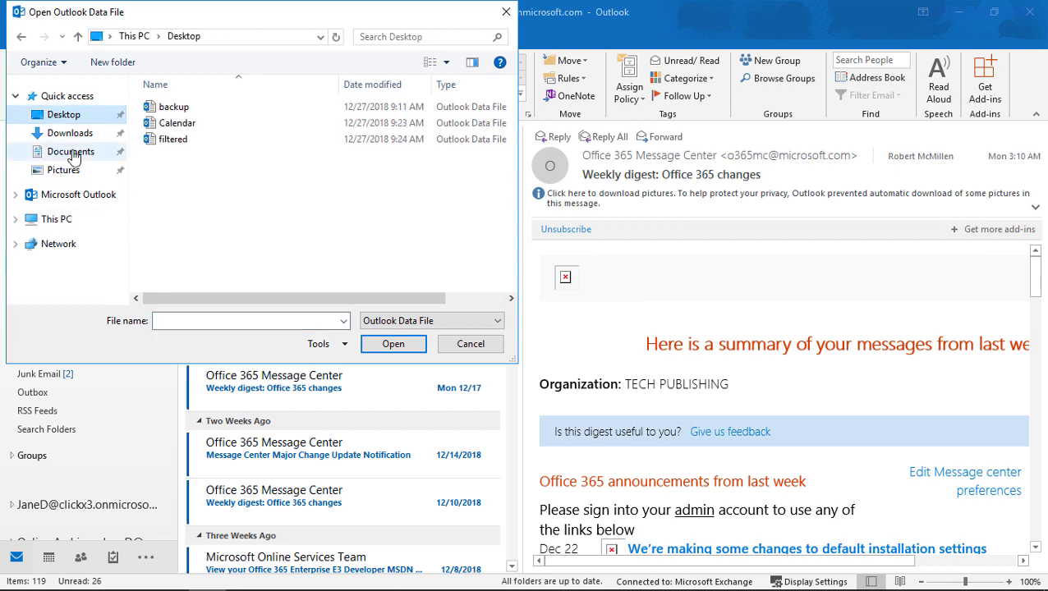
double_click(152, 124)
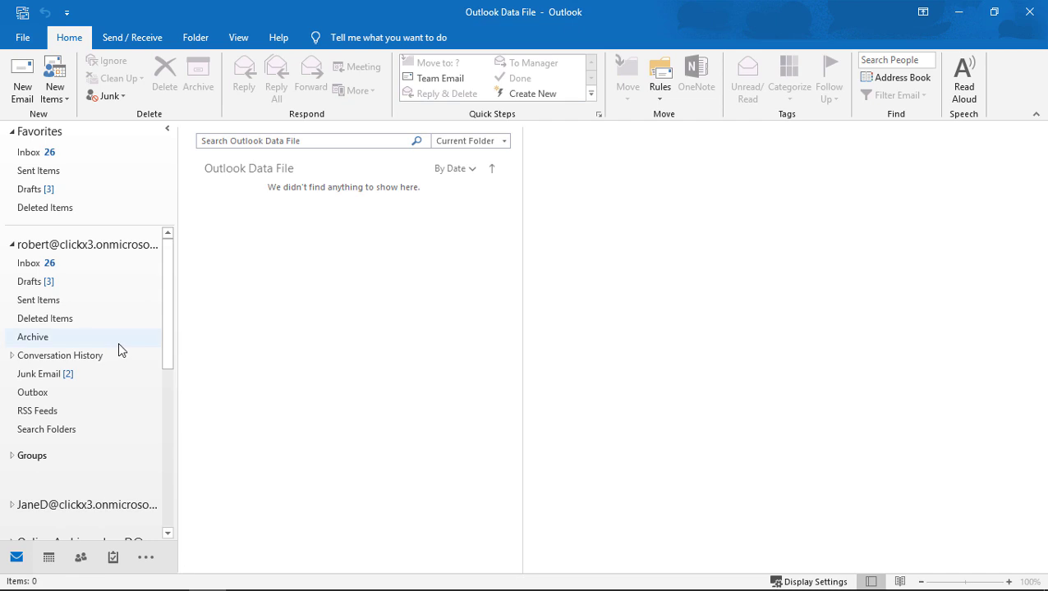
- In the calendar view, display the first Outlook Data File calendar alongside the two mailbox calendars
click(51, 561)
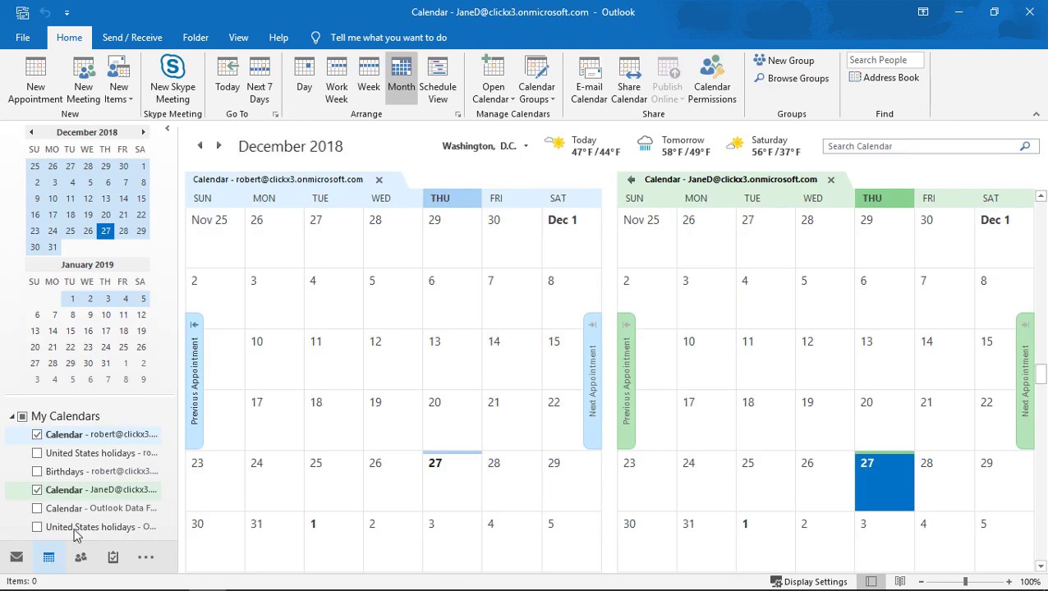
scroll(117, 416, down, 2)
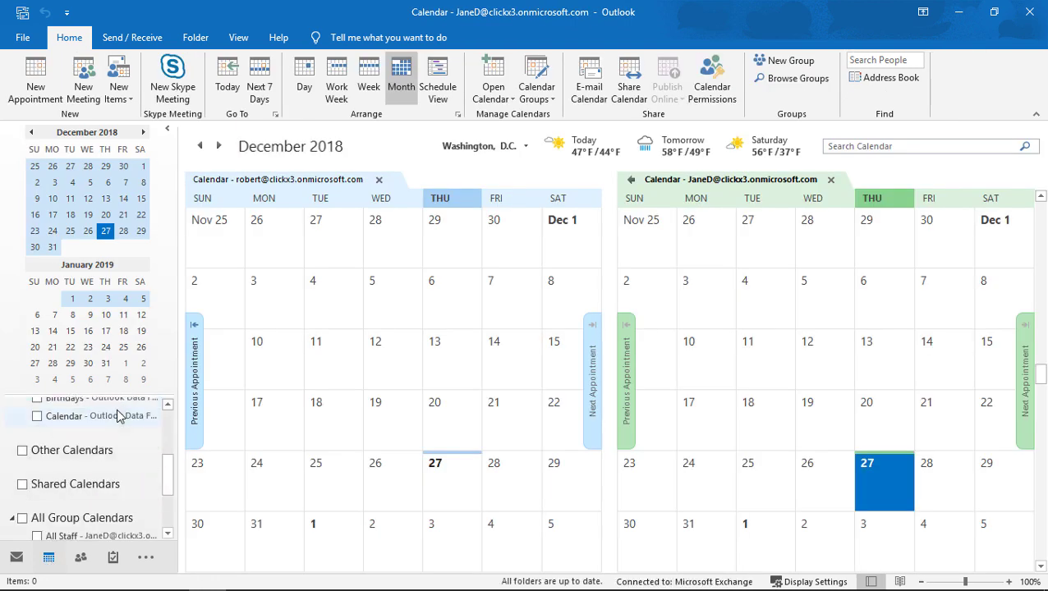
scroll(117, 416, up, 2)
scroll(117, 415, up, 2)
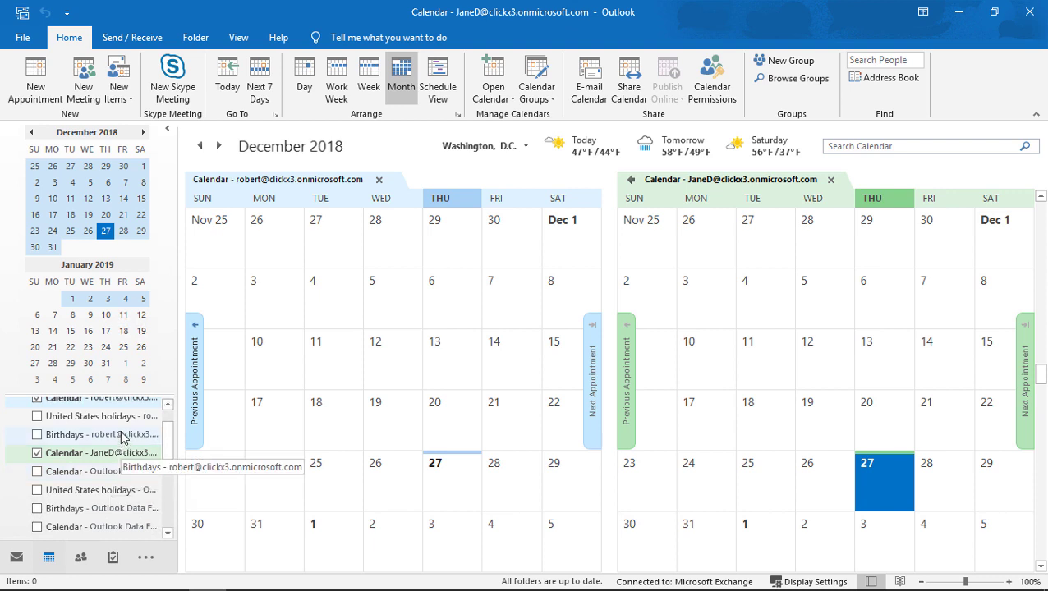
scroll(121, 424, up, 1)
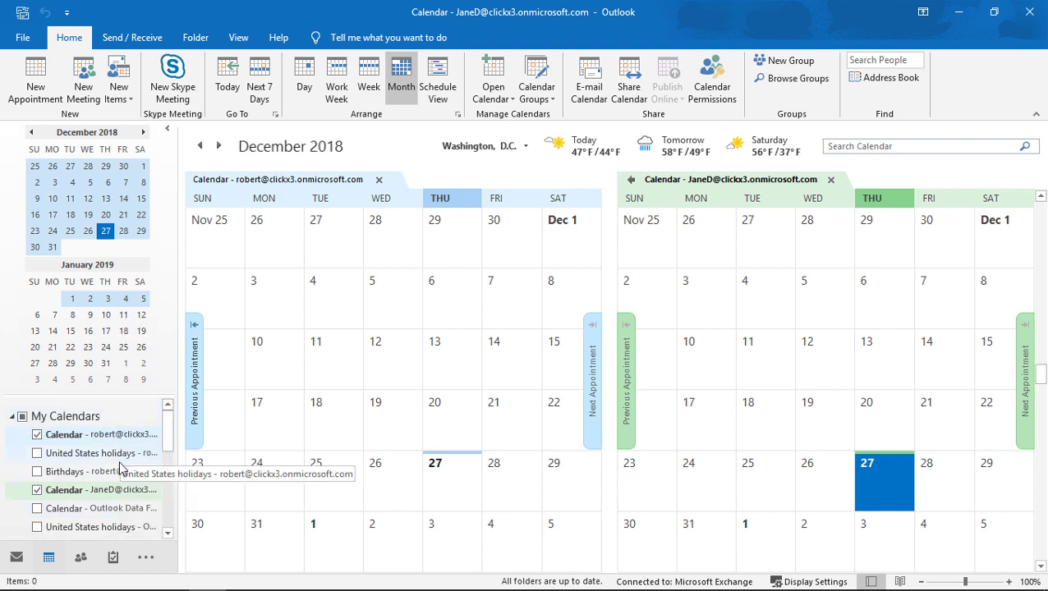
scroll(119, 470, down, 1)
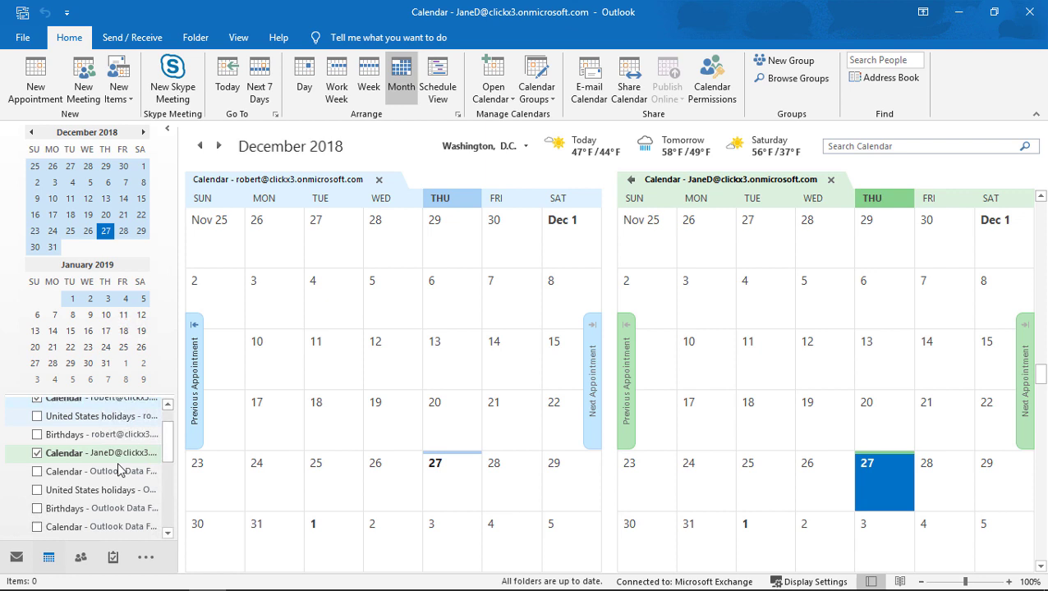
click(37, 473)
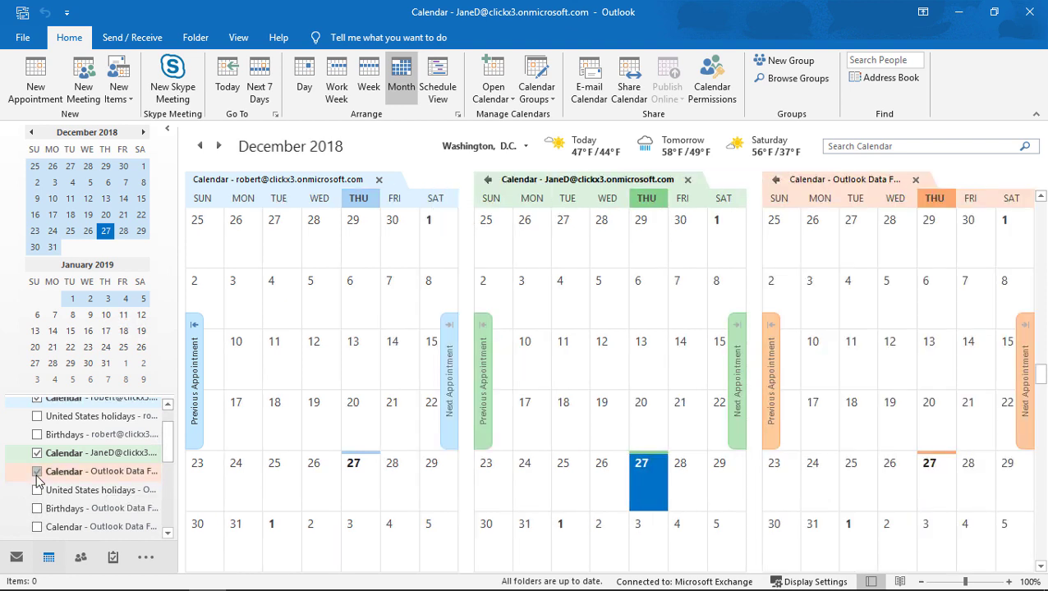